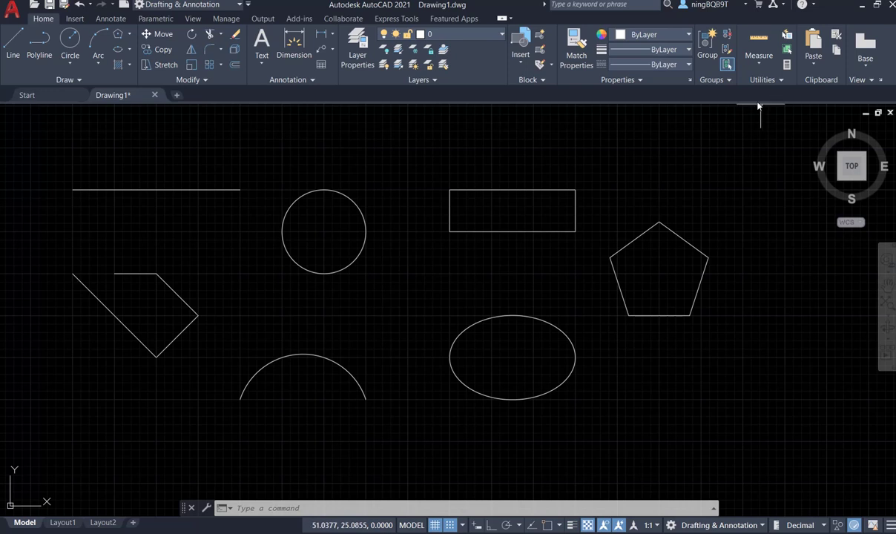
Start Quick measure from the Measure dropdown to show live shape dimensions
left_click(760, 64)
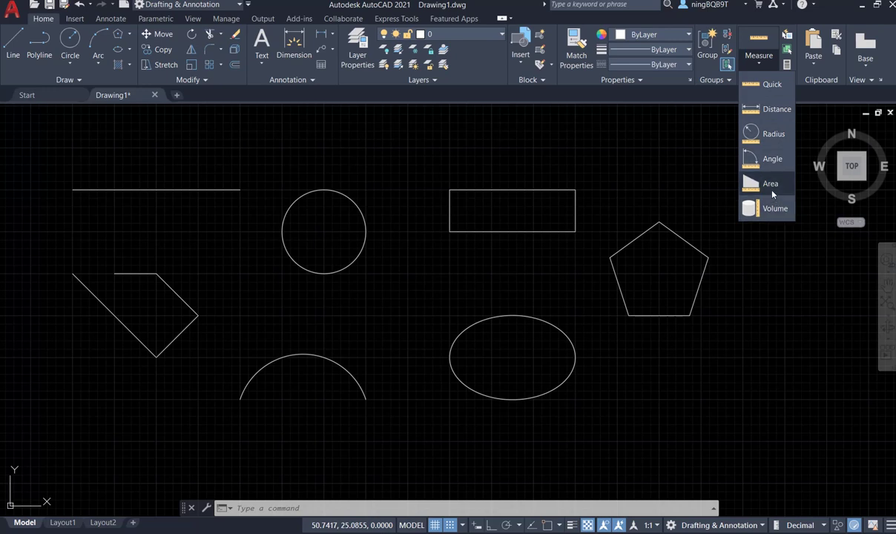
left_click(753, 85)
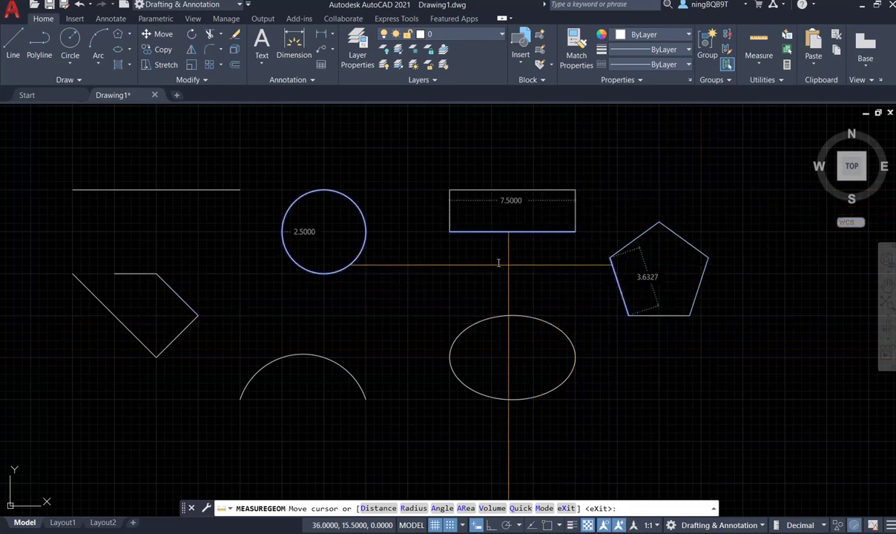
Measure the top line end to end with Distance, reading 10.0000 at 0°
left_click(761, 69)
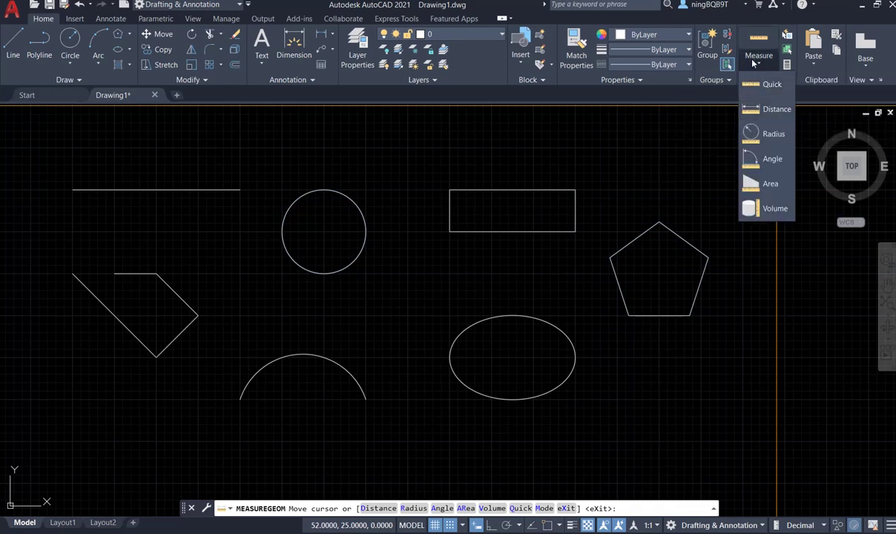
left_click(758, 110)
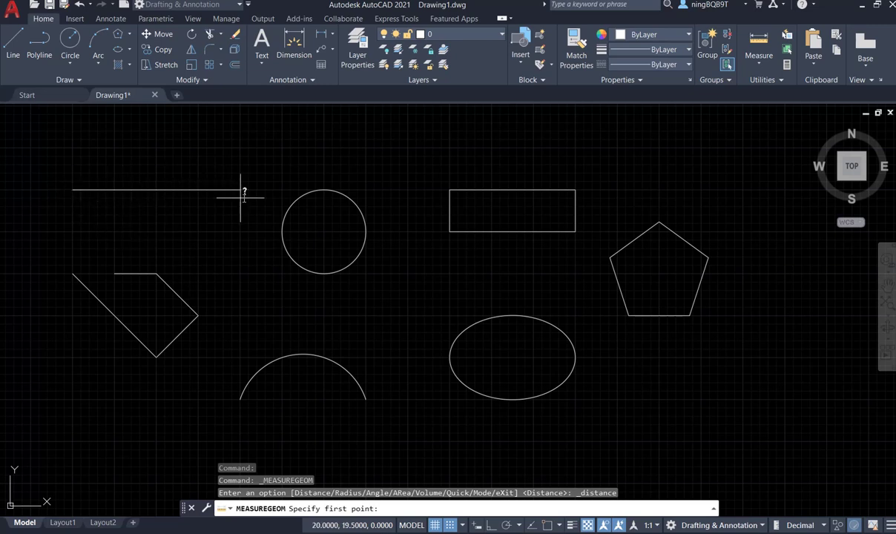
left_click(73, 189)
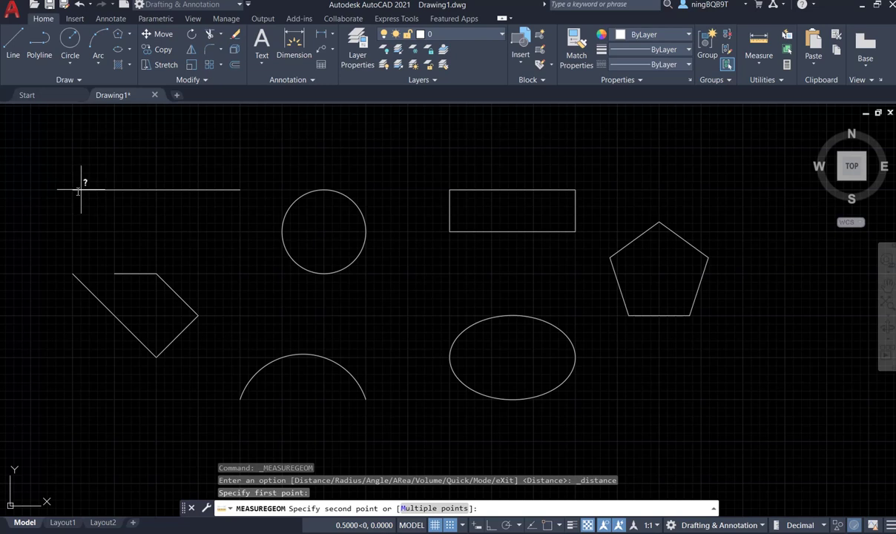
left_click(240, 189)
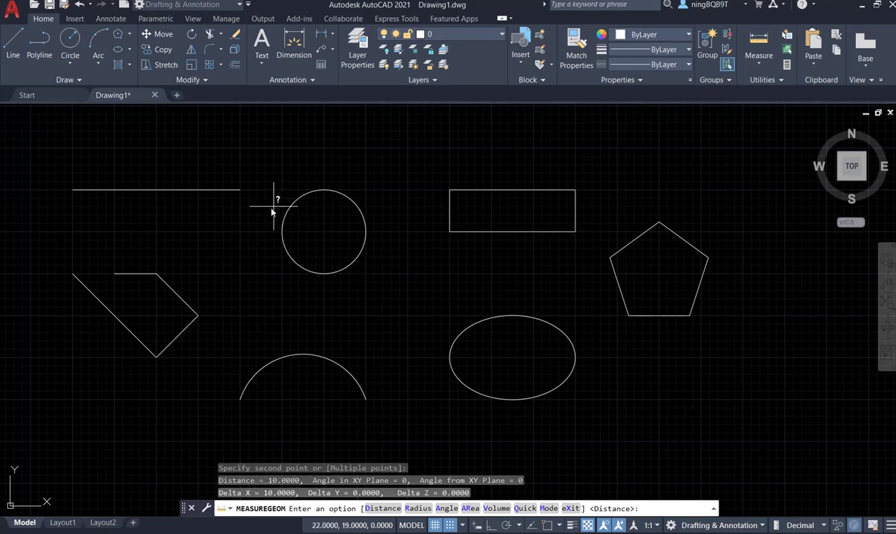
left_click(759, 66)
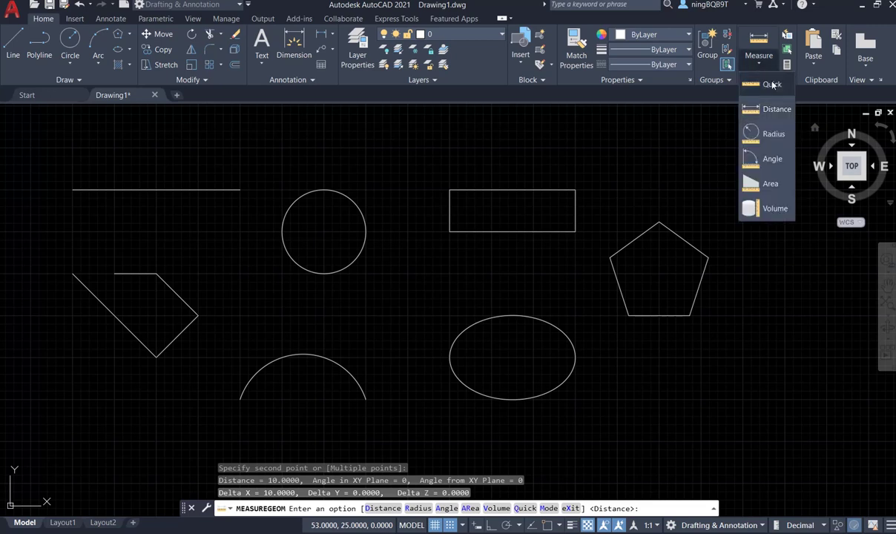
Measure the rectangle's bottom-left to top-right diagonal: 7.9057 at 18°
left_click(757, 112)
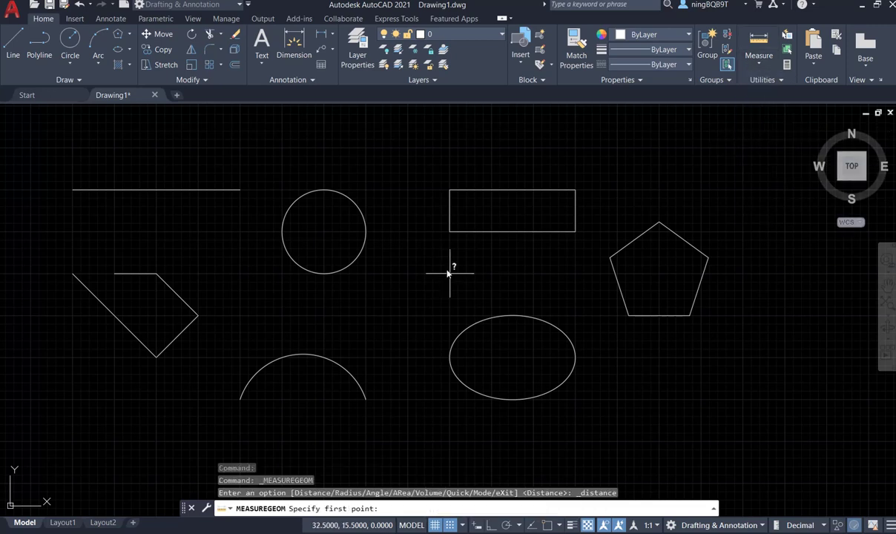
left_click(451, 232)
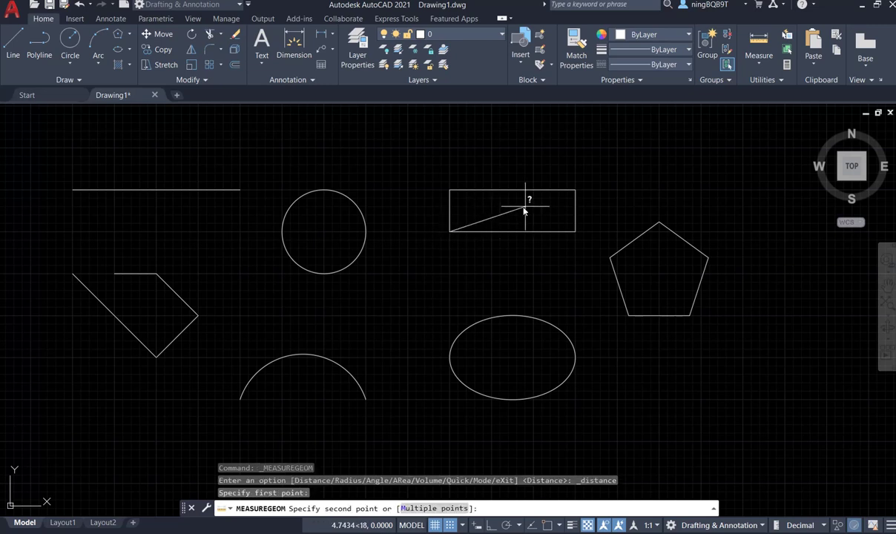
left_click(575, 189)
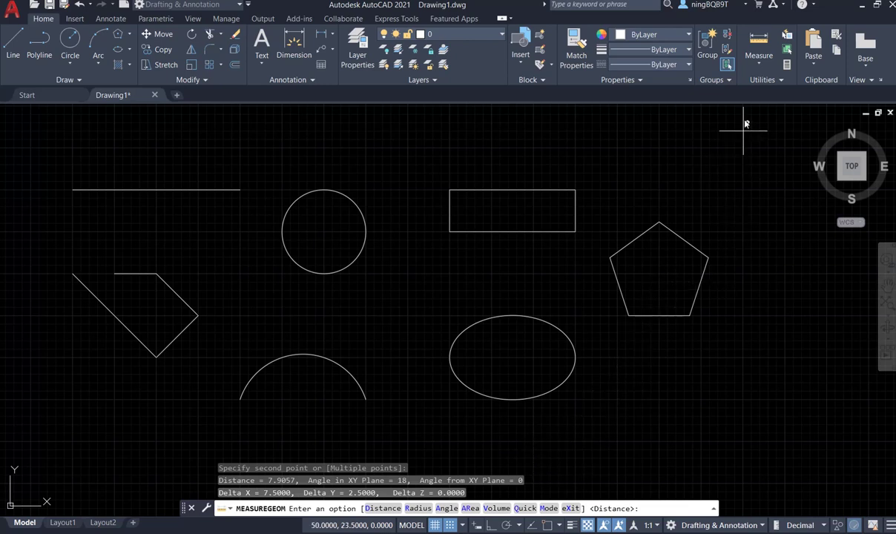
left_click(758, 65)
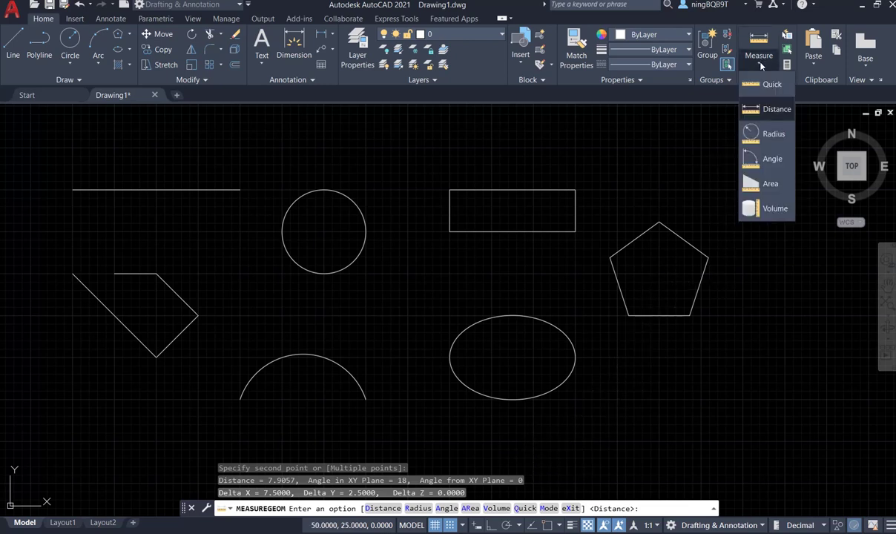
Use Radius on the circle (2.5000), then on the lower arc (3.9528, diameter 7.9057)
left_click(761, 138)
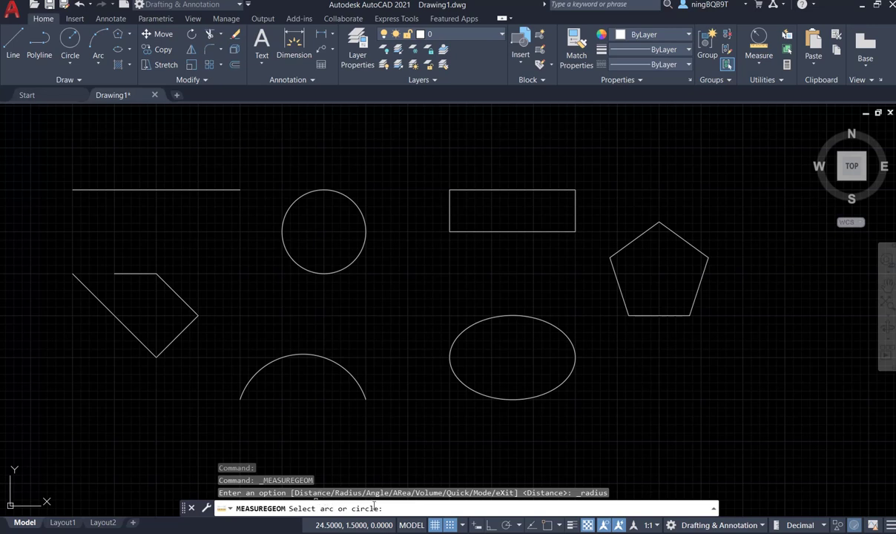
left_click(357, 254)
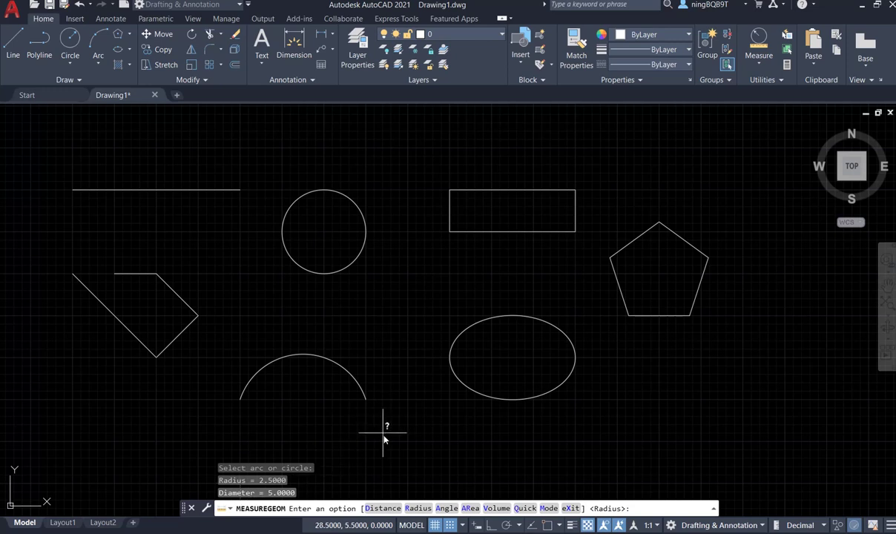
left_click(759, 46)
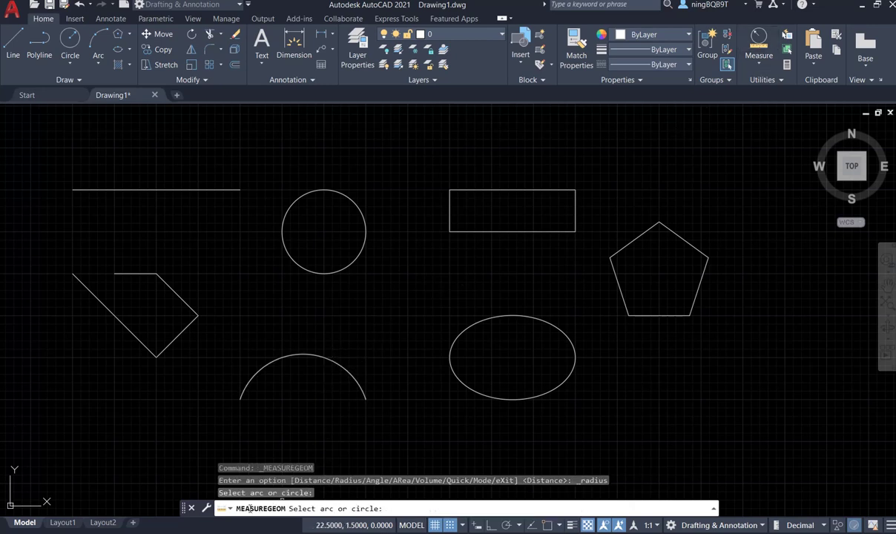
left_click(363, 389)
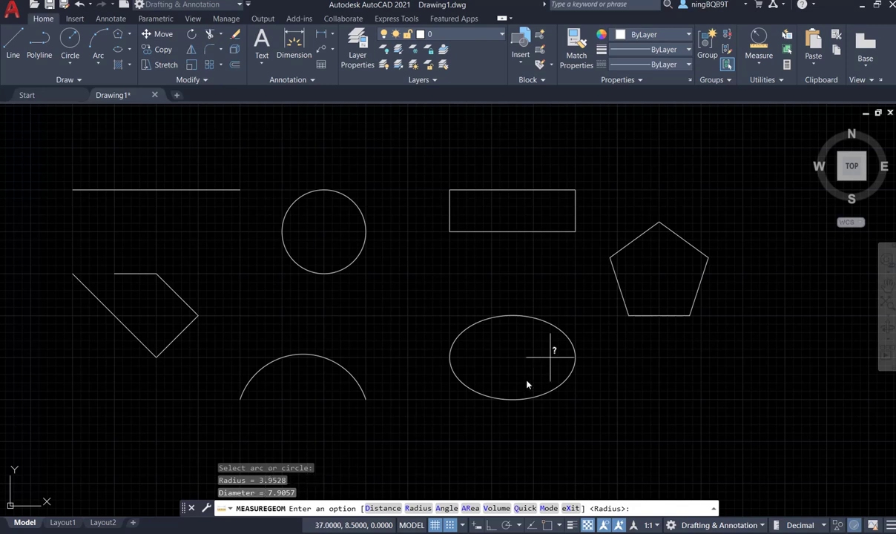
left_click(760, 65)
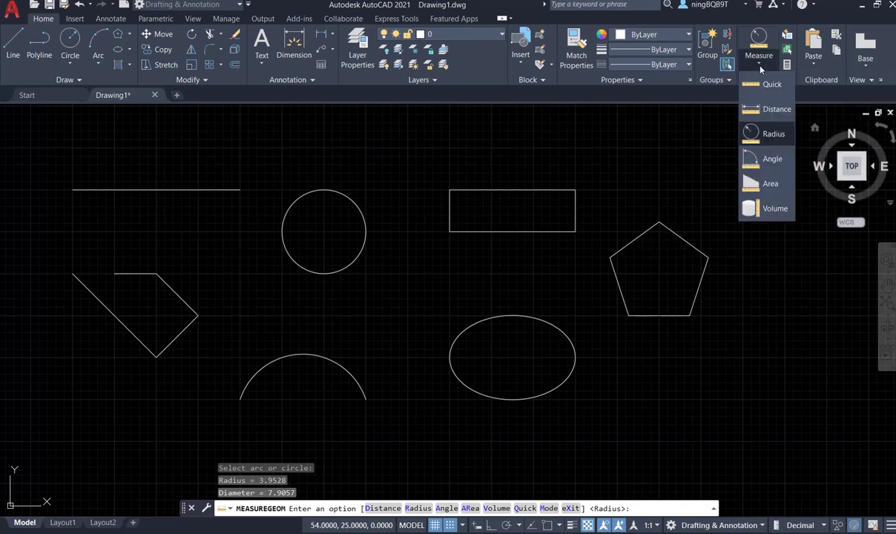
Measure two quadrilateral corner angles with Angle, getting 135° and 90°
left_click(758, 165)
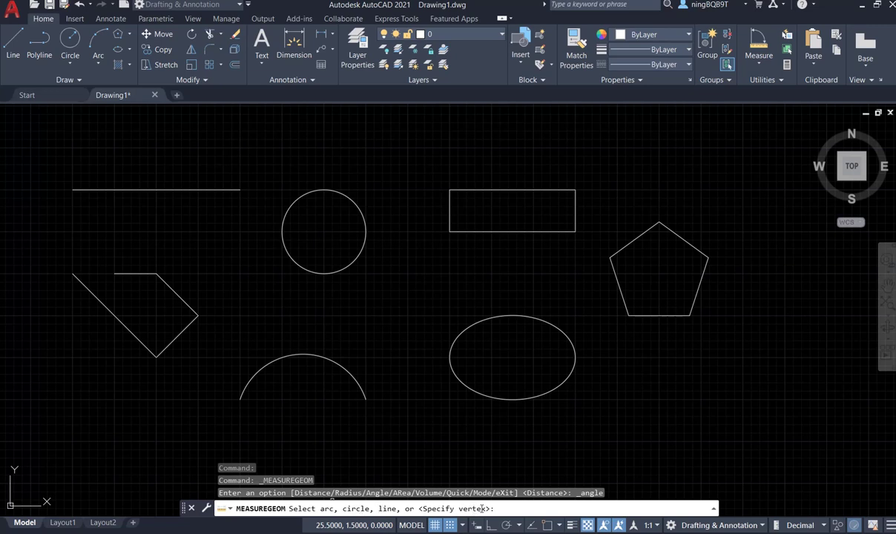
left_click(141, 272)
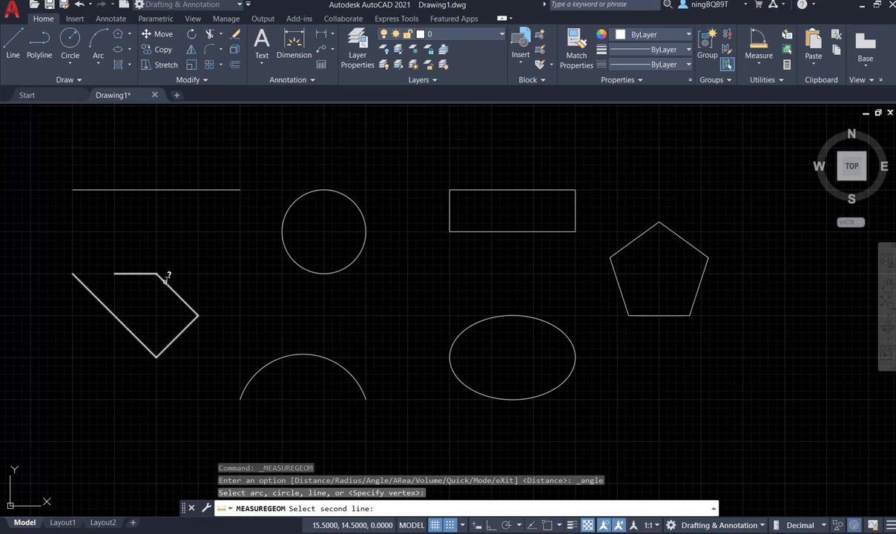
left_click(165, 279)
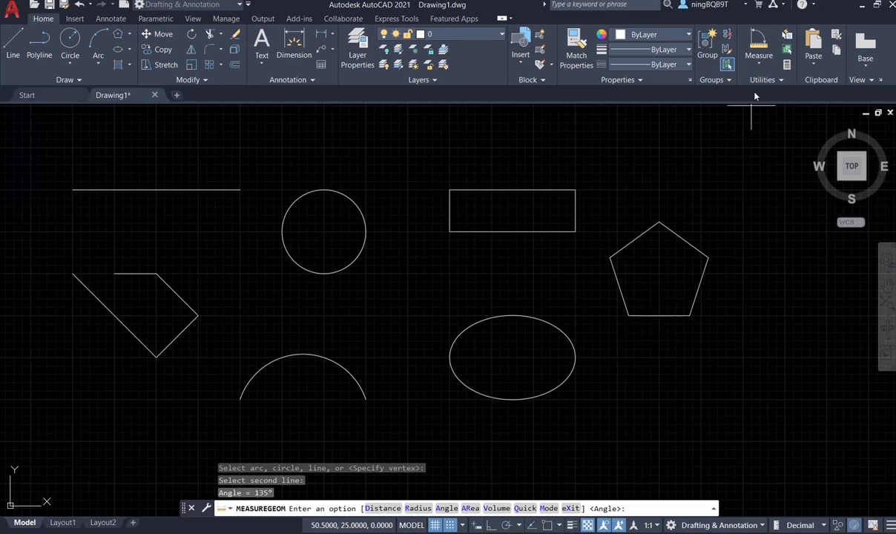
left_click(759, 51)
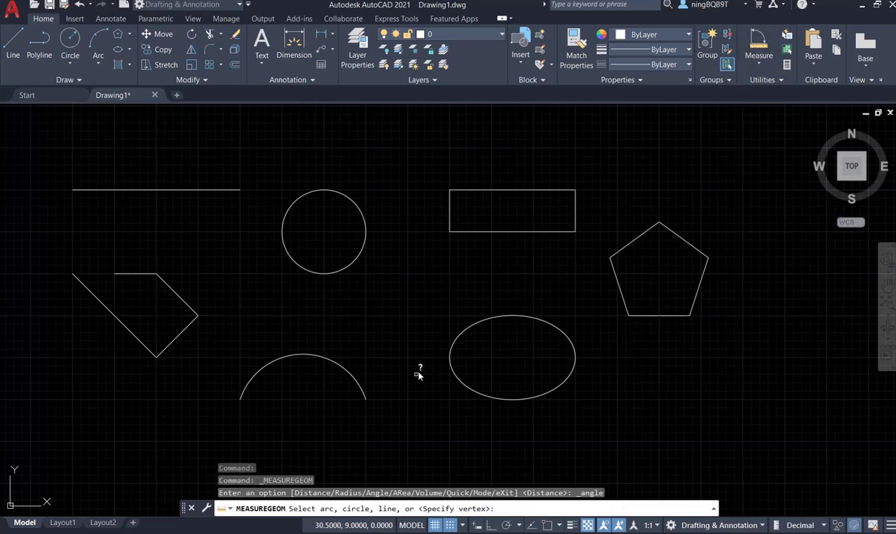
left_click(143, 344)
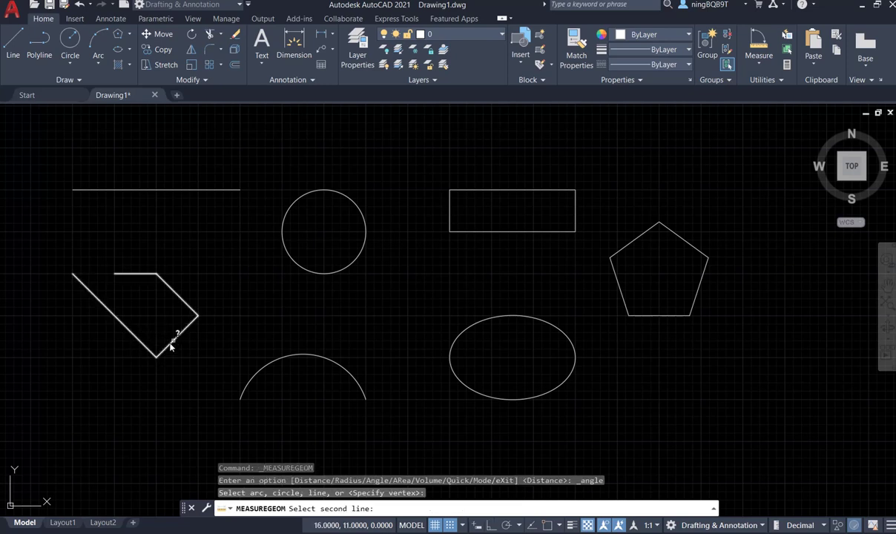
left_click(172, 345)
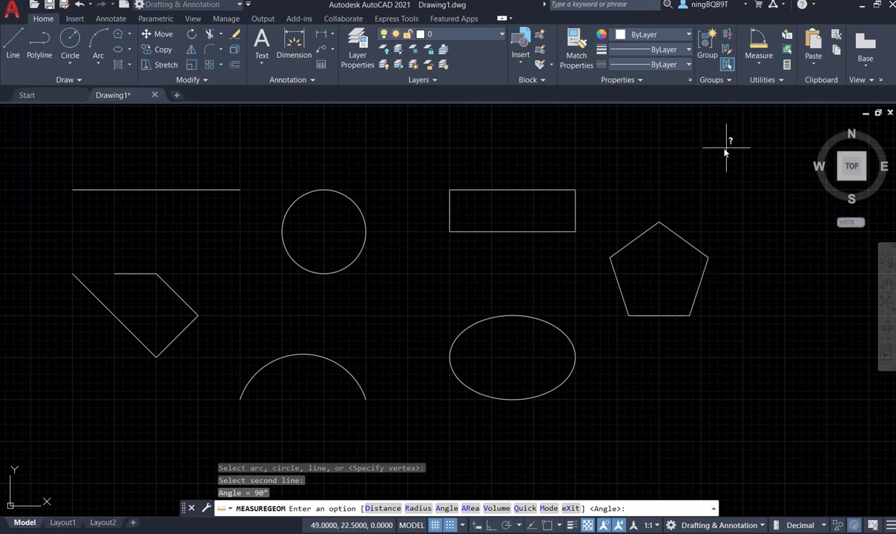
Measure the angle between the pentagon's upper-right and lower-right edges: 108°
left_click(759, 49)
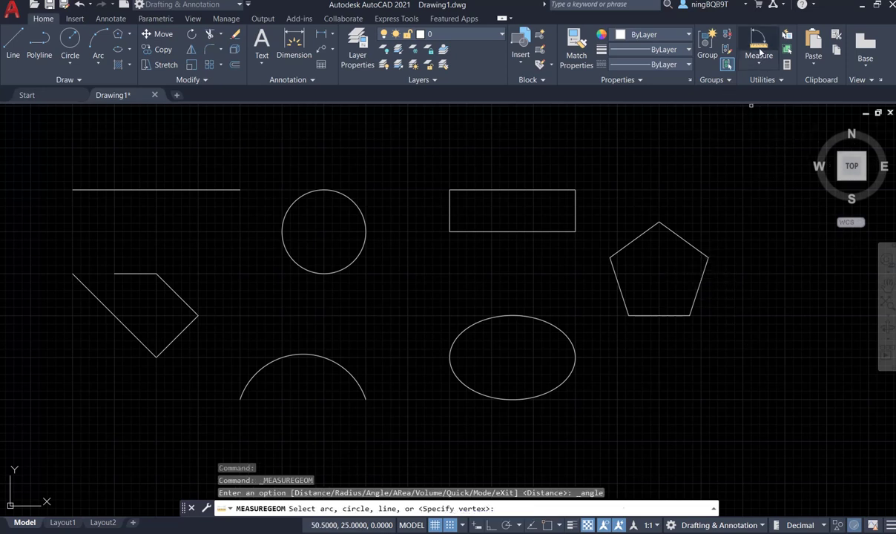
left_click(690, 243)
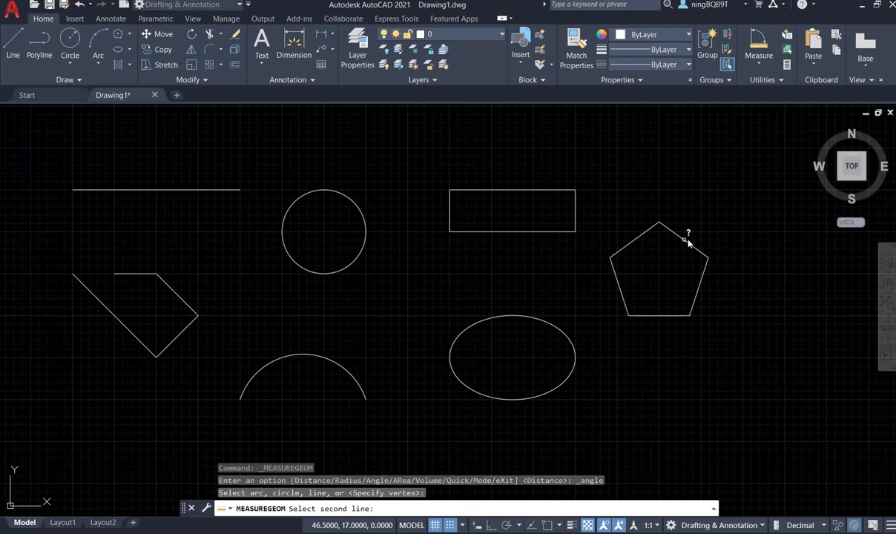
left_click(688, 245)
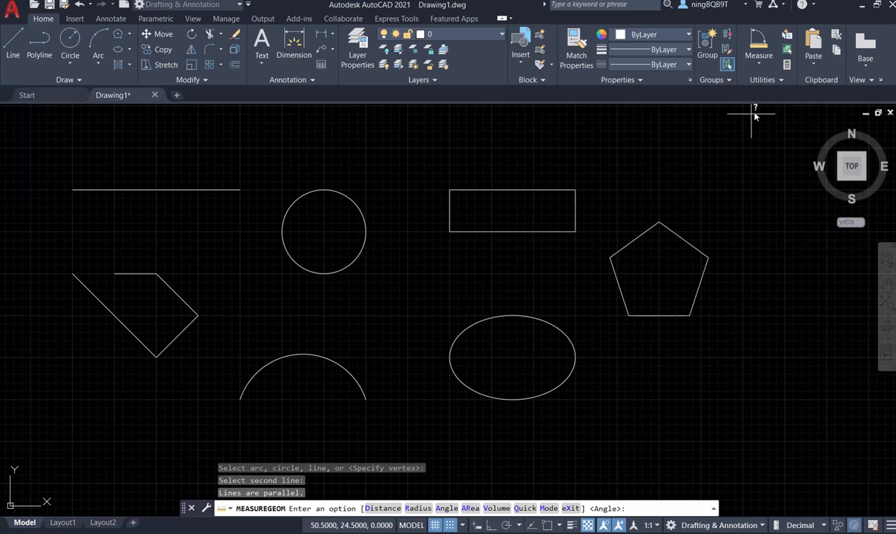
left_click(758, 46)
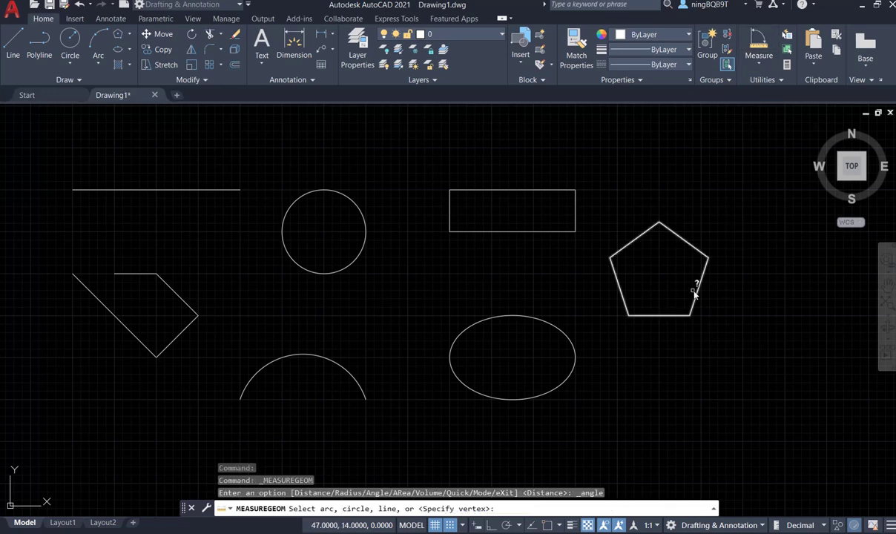
left_click(685, 241)
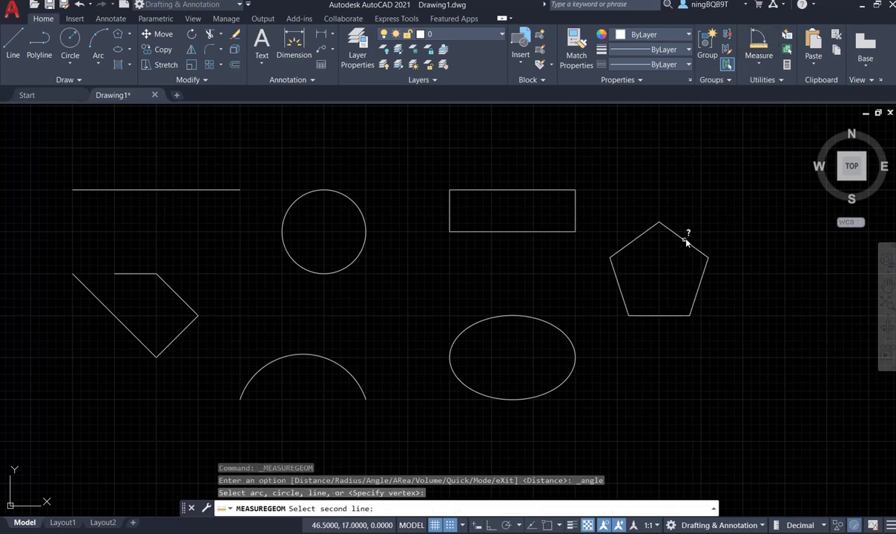
left_click(699, 282)
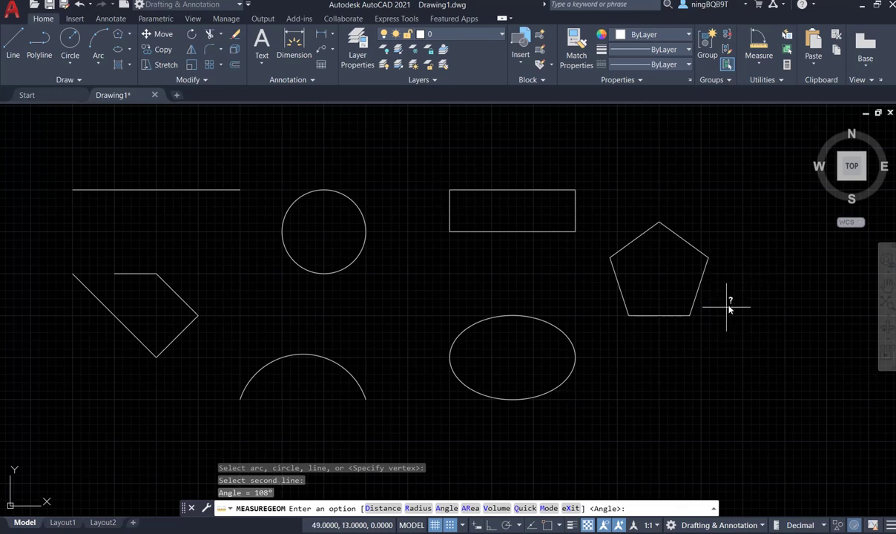
left_click(760, 65)
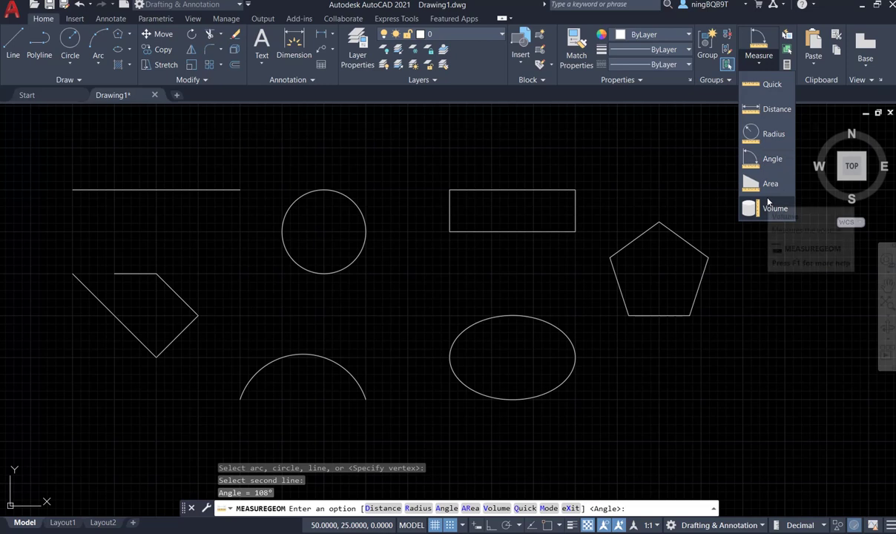
Measure the rectangle's area by object: 18.7500, perimeter 20.0000
key("Escape")
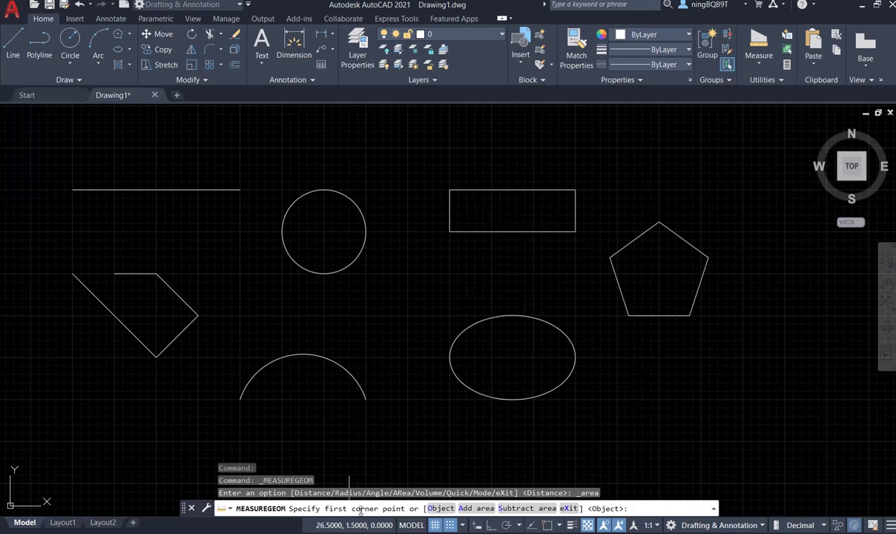
left_click(441, 509)
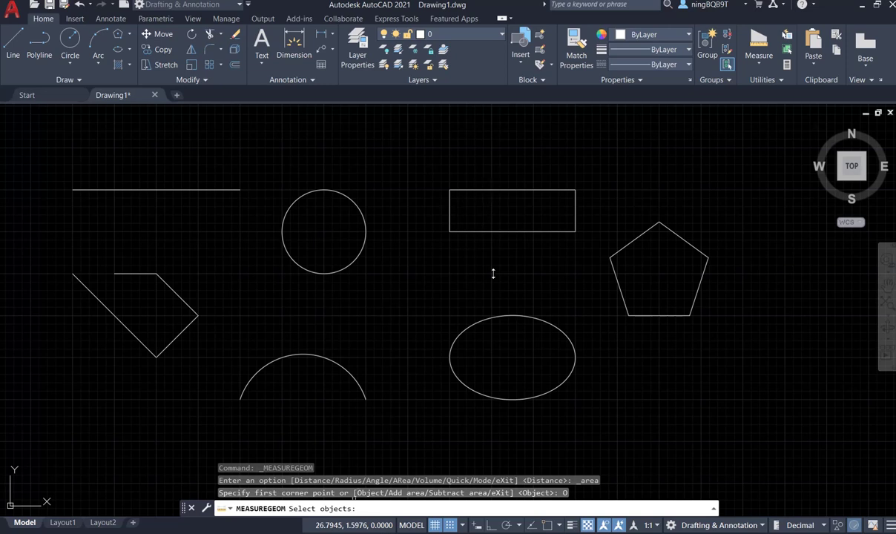
left_click(479, 189)
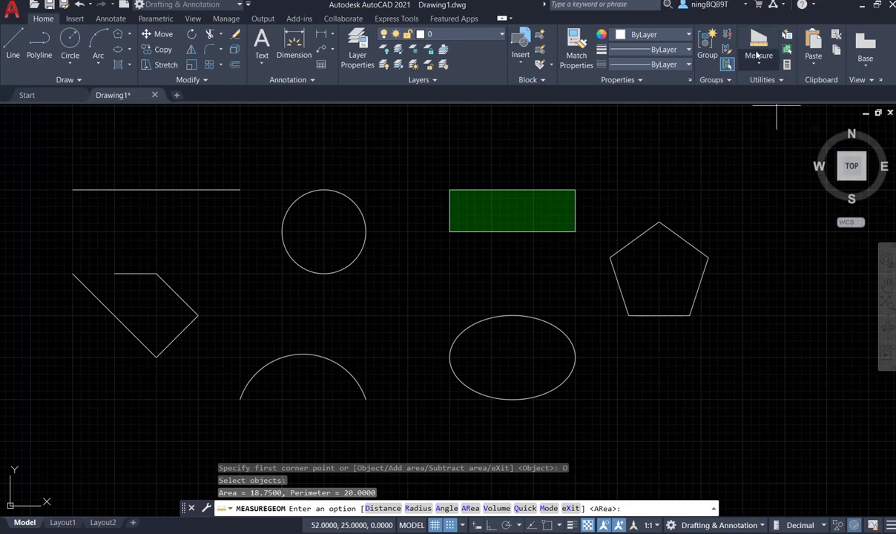
Measure the ellipse's area by object: 29.5993, perimeter 19.8667
left_click(758, 52)
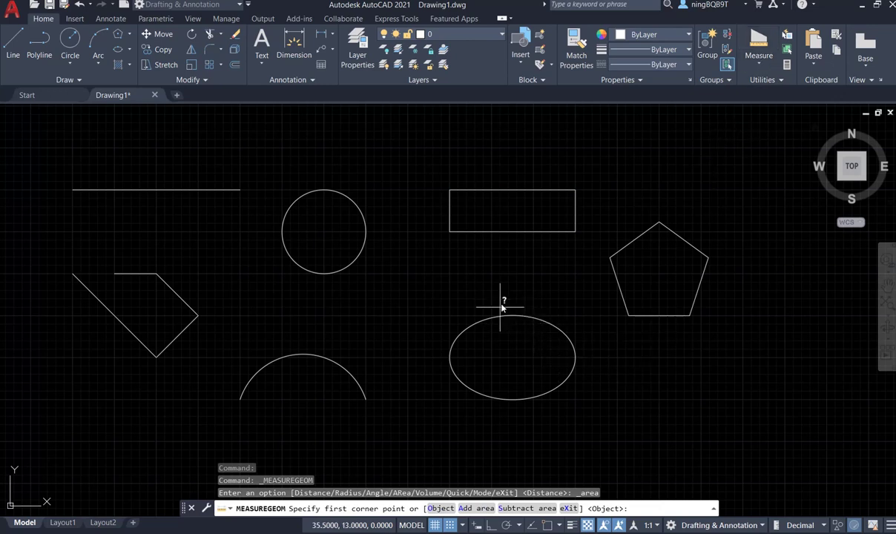
left_click(440, 509)
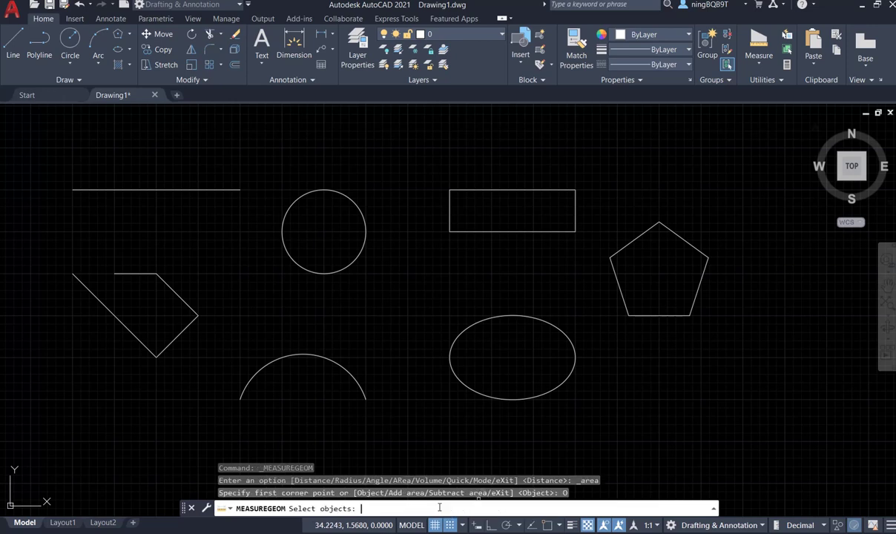
left_click(512, 317)
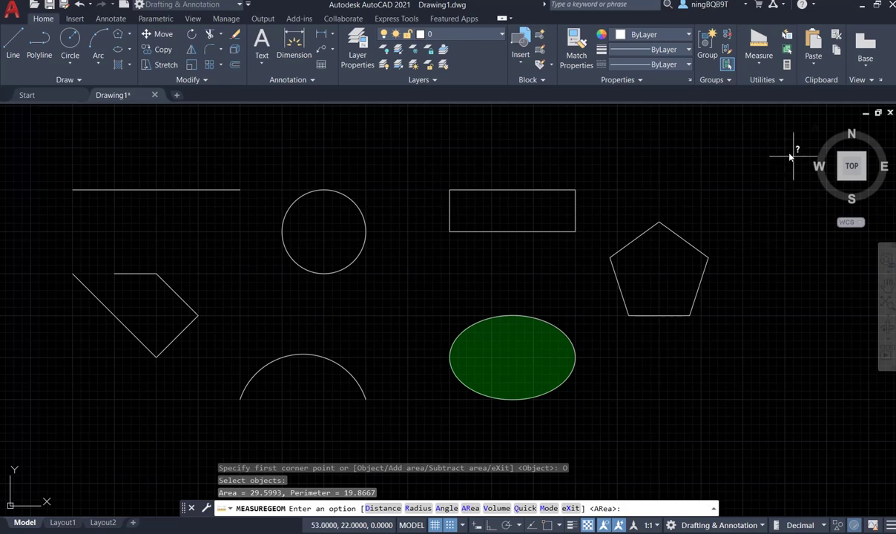
left_click(759, 64)
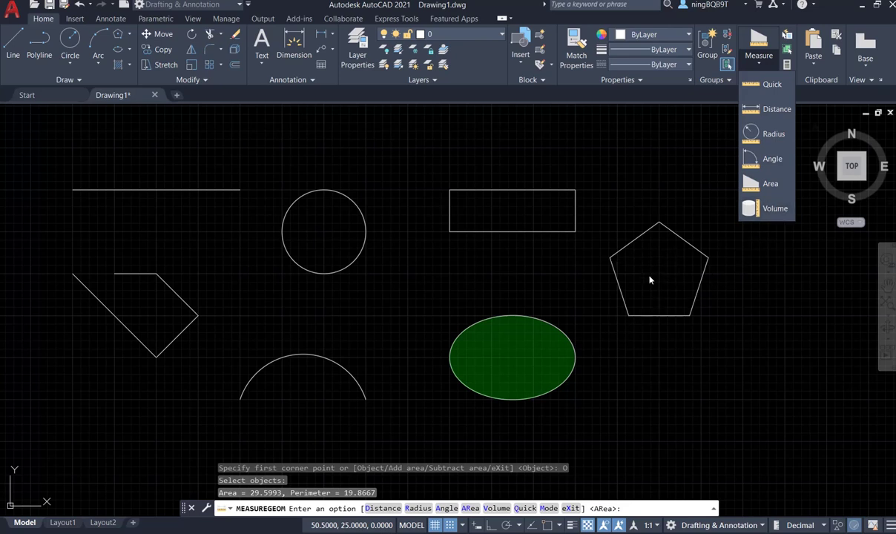
Begin a Volume measurement using the ellipse as base object, then cancel at the height prompt
left_click(765, 209)
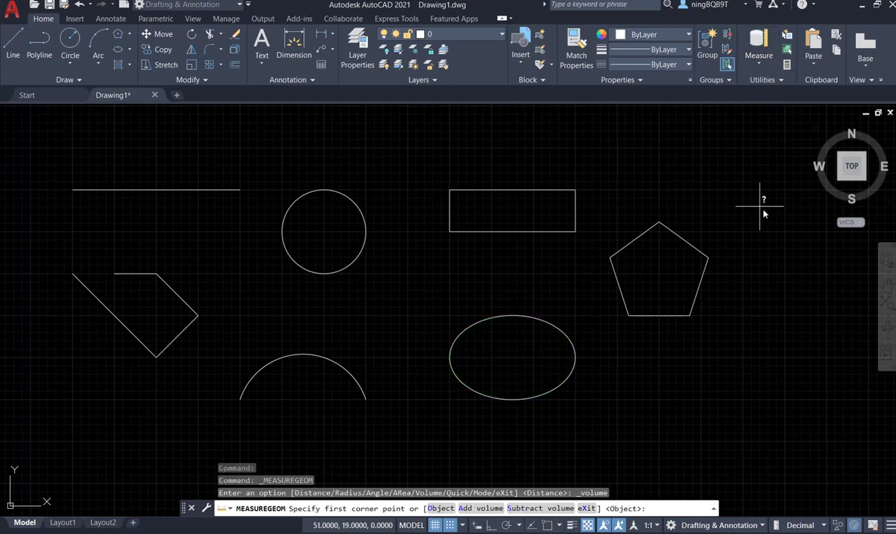
left_click(759, 66)
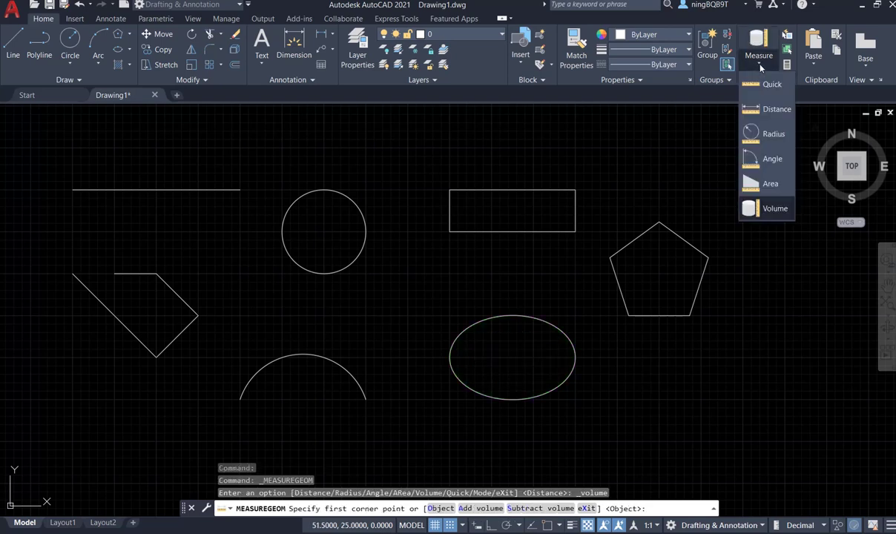
left_click(765, 206)
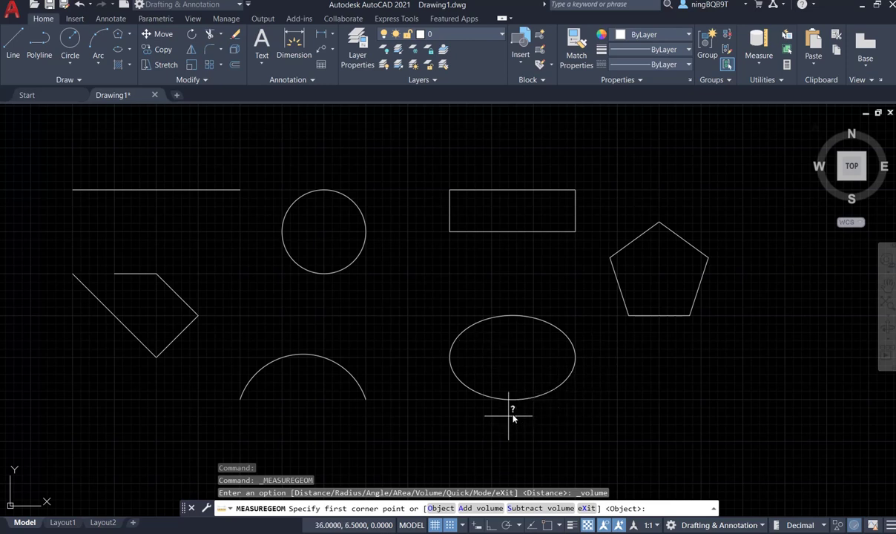
left_click(441, 509)
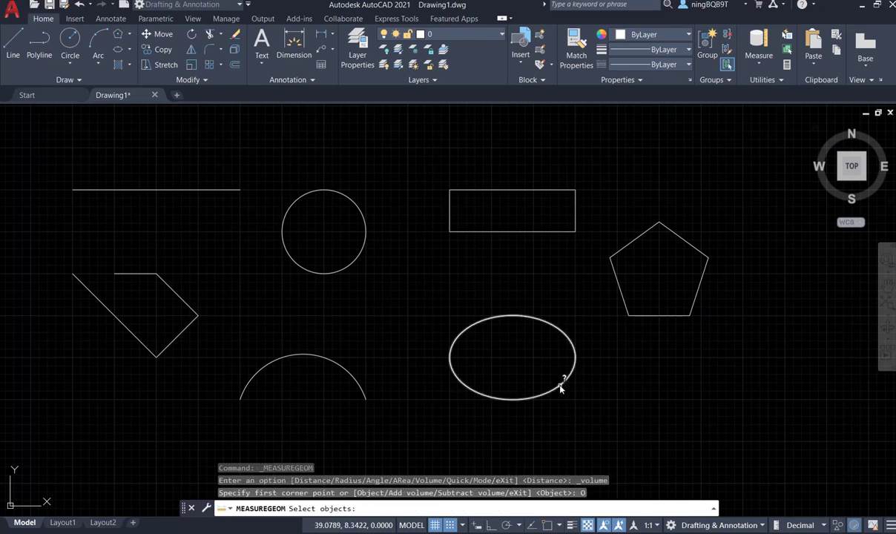
left_click(561, 389)
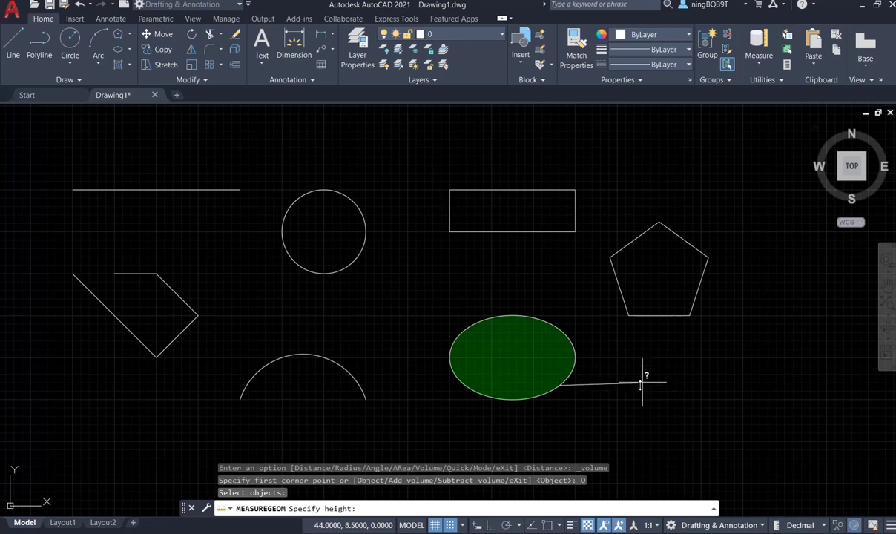
key("Escape")
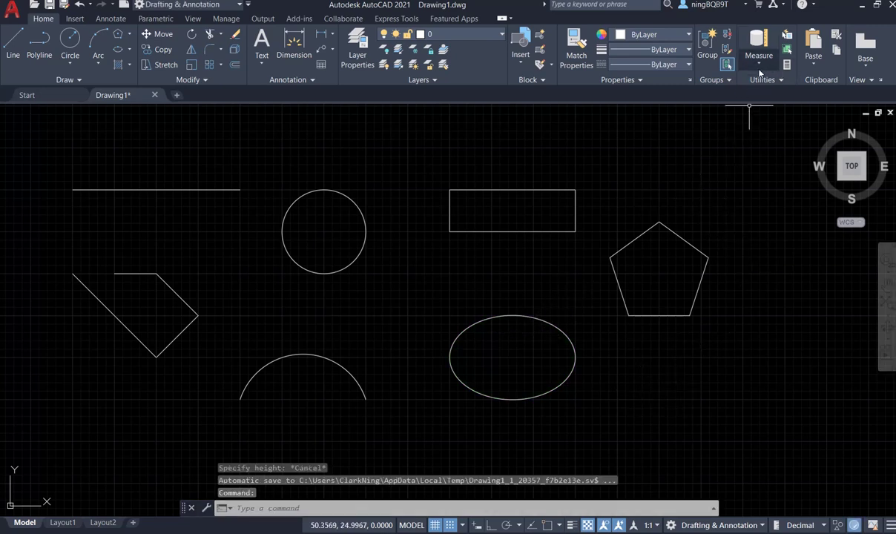
Run Quick measure to read the pentagon's right side as 3.6327, then exit
left_click(759, 67)
left_click(756, 88)
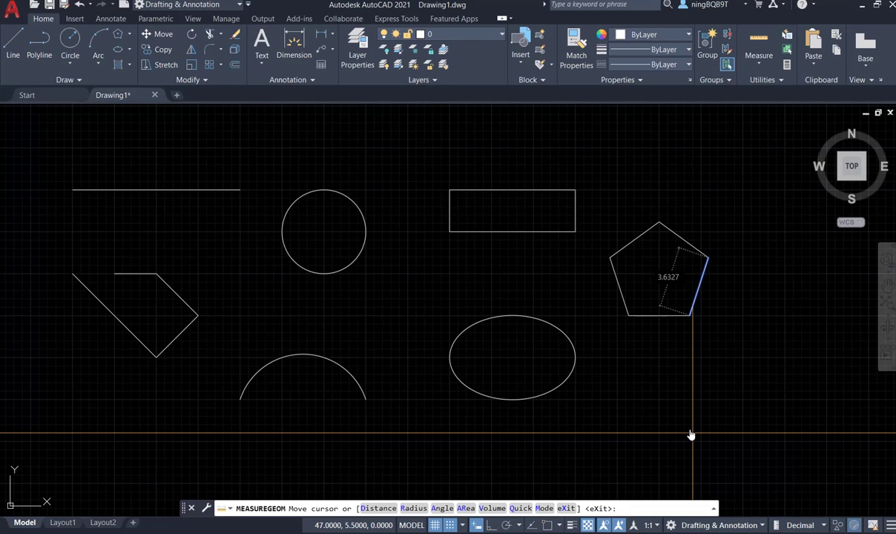
key("Escape")
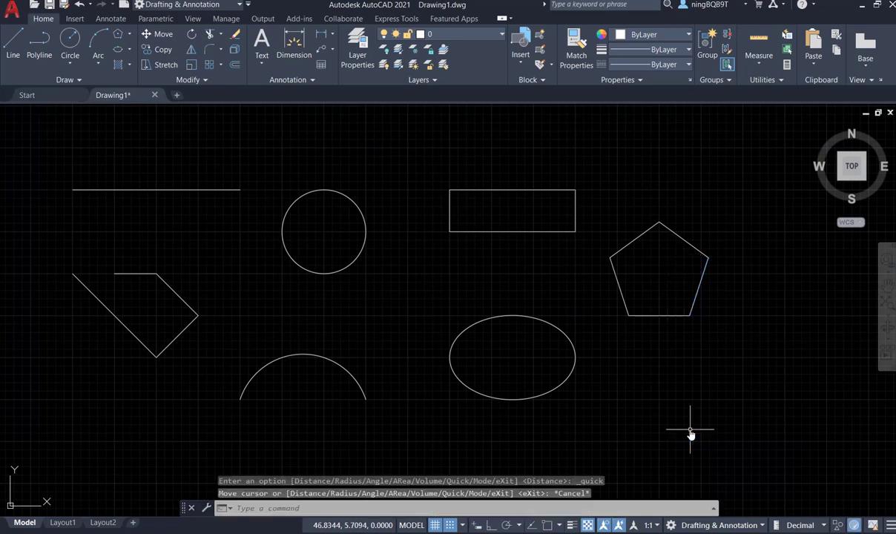